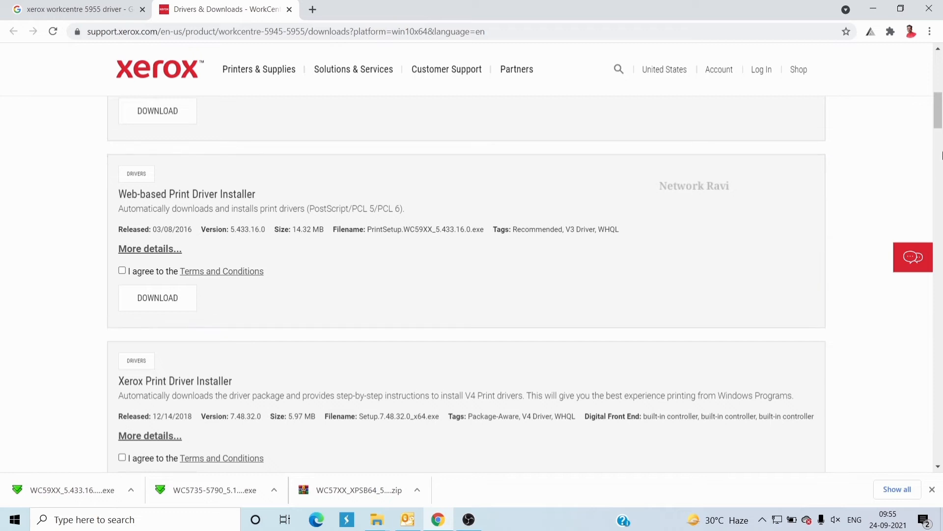
Step: Run the WC59XX_5.433.16.0_PS_x64 driver installer, accept the license agreement, and install to C:\Xerox
left_click_drag(939, 115, 941, 129)
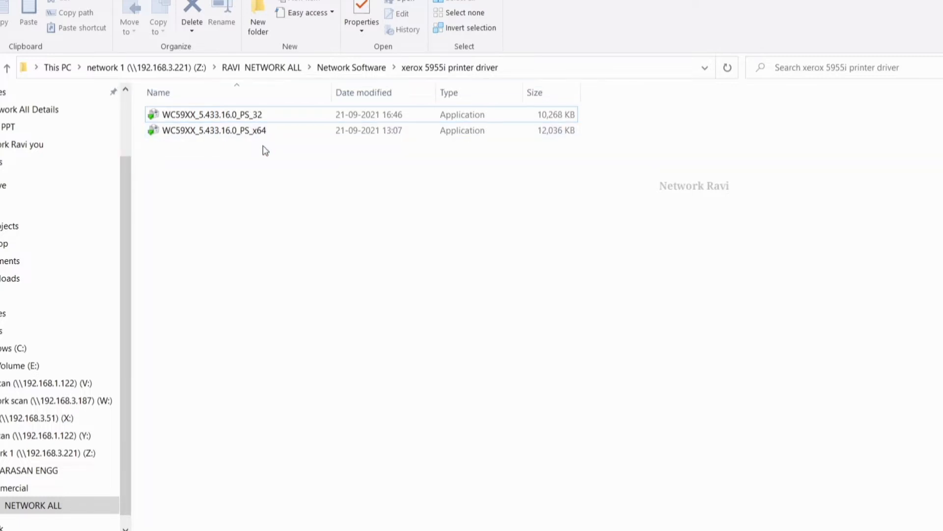
left_click(267, 133)
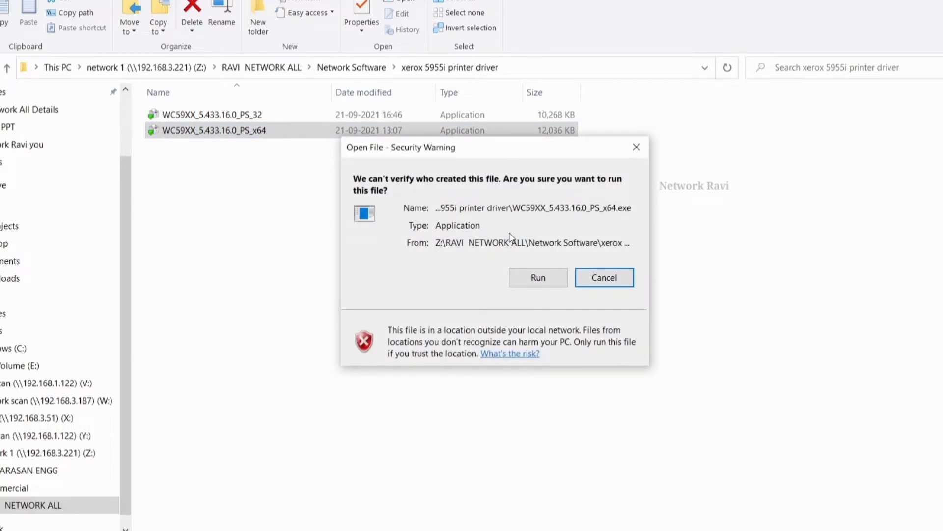
left_click(540, 277)
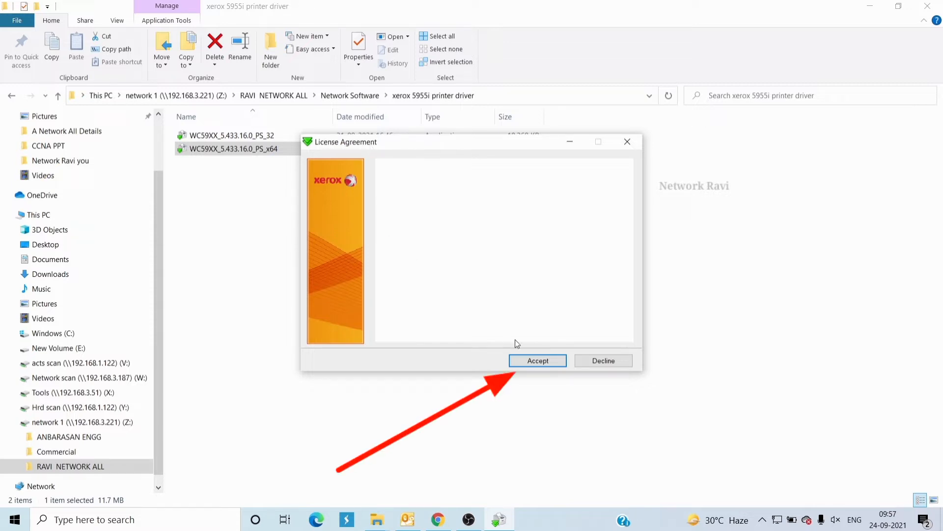
left_click(543, 365)
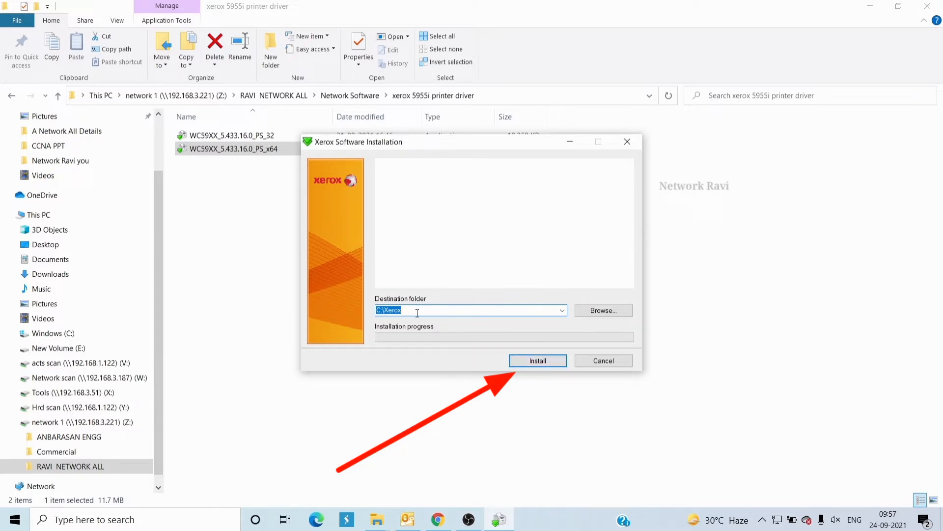
left_click(536, 365)
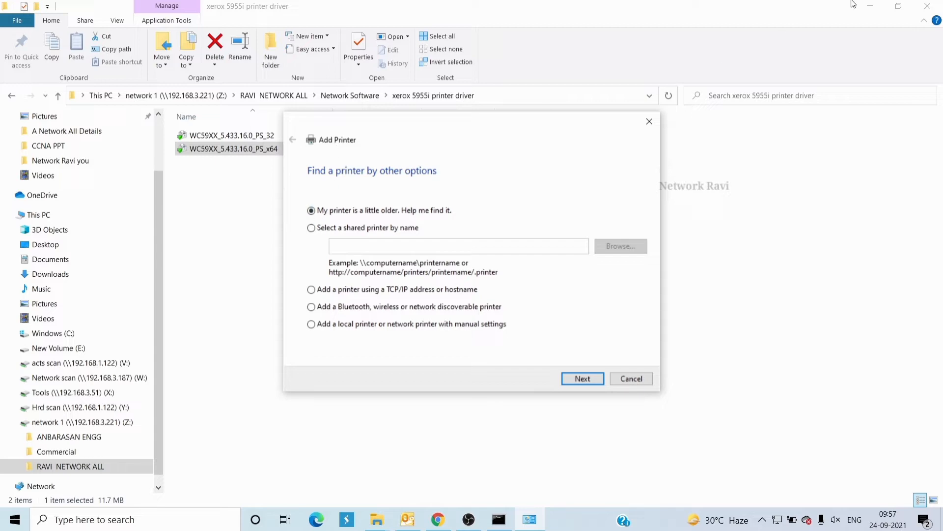
Step: Add a printer by TCP/IP address, entering 192.168.3.151 with Autodetect as the device type and automatic driver selection
left_click(877, 6)
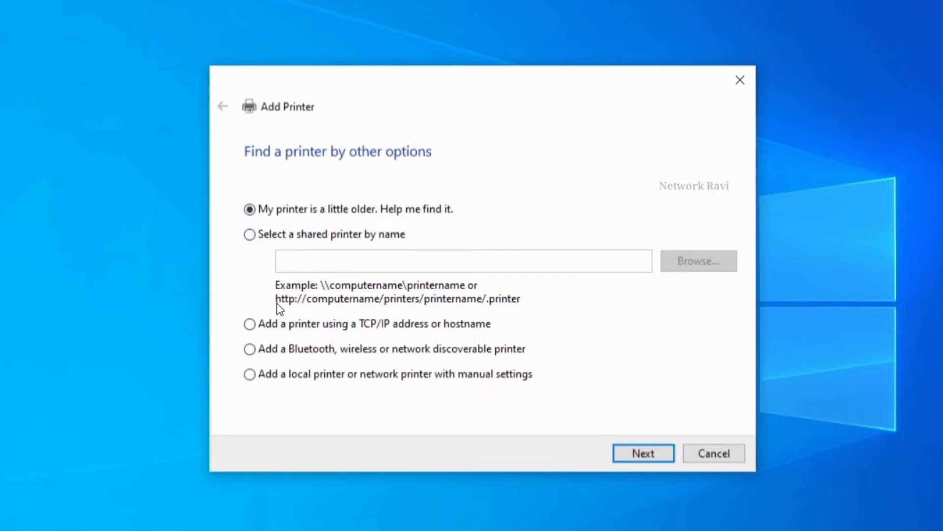
left_click(249, 324)
left_click(634, 461)
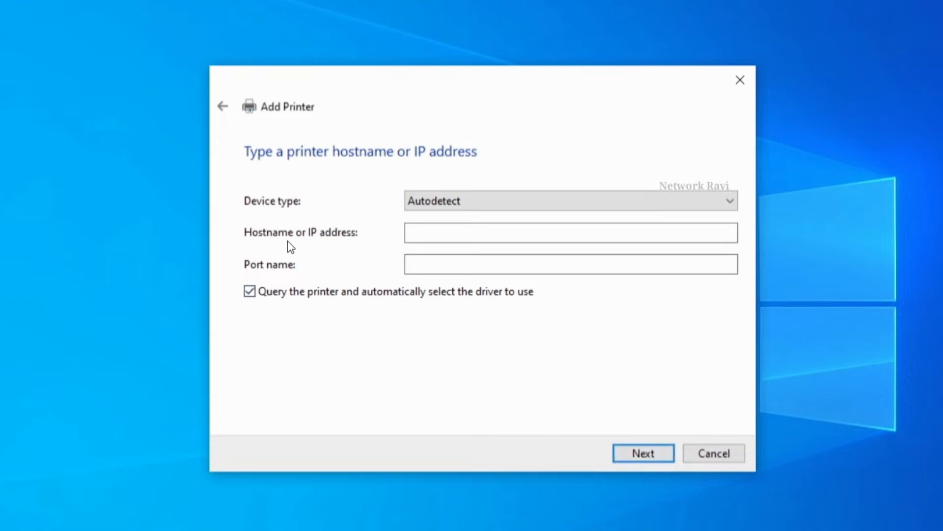
left_click(456, 236)
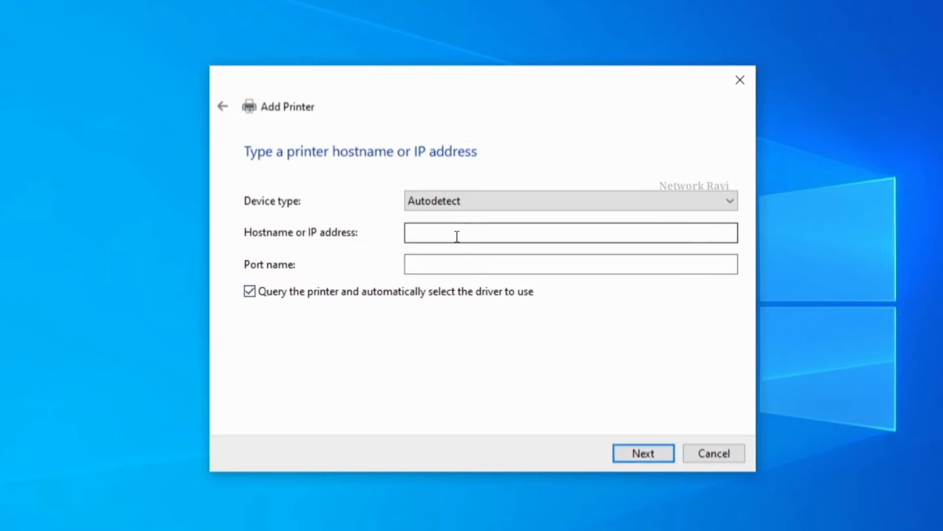
type("1")
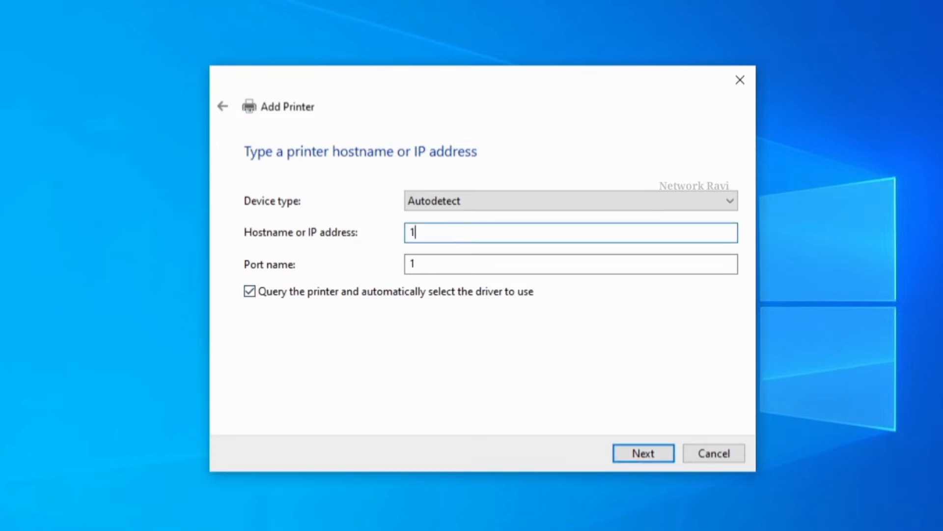
type("92.168.3.151")
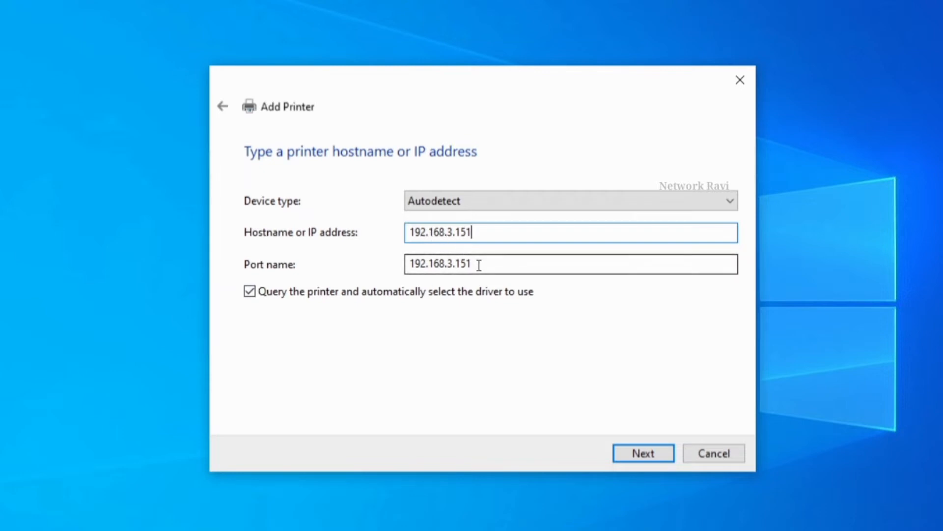
left_click(632, 454)
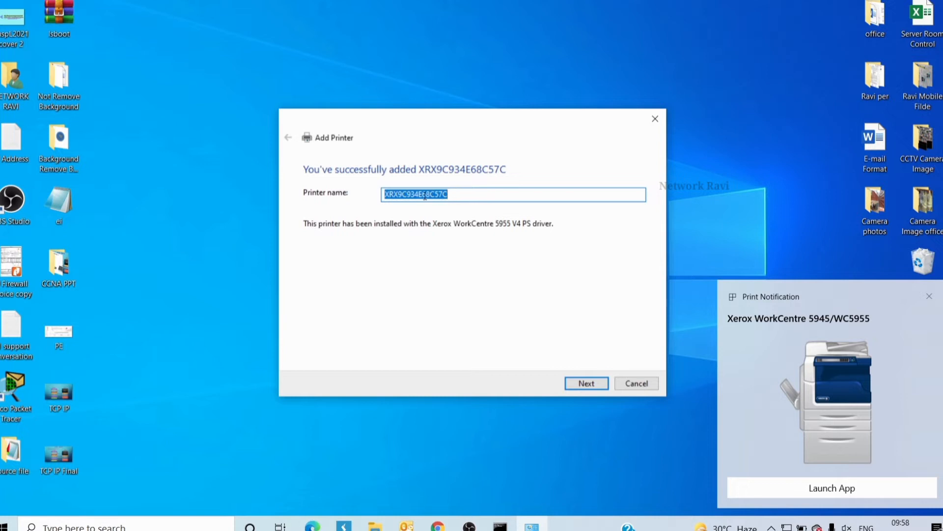
Step: Complete the printer setup with the suggested name and without sharing the printer
left_click(583, 383)
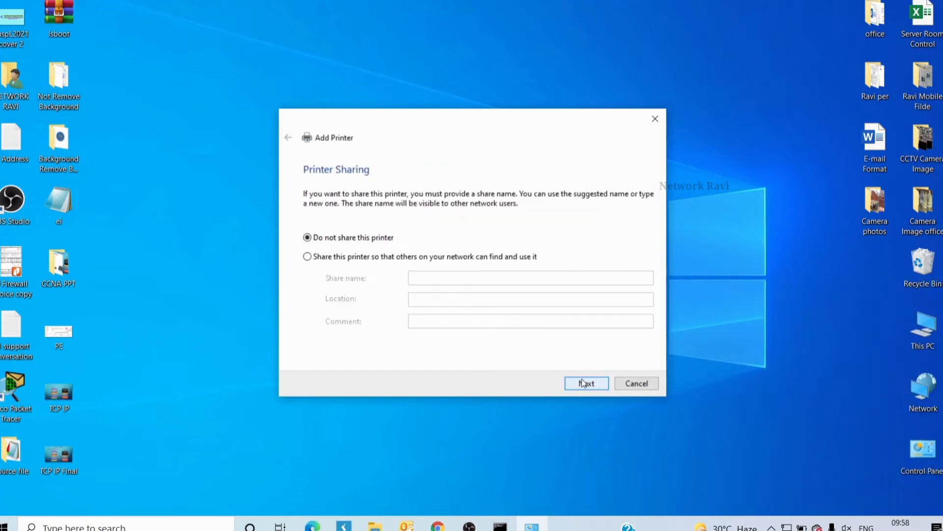
left_click(584, 385)
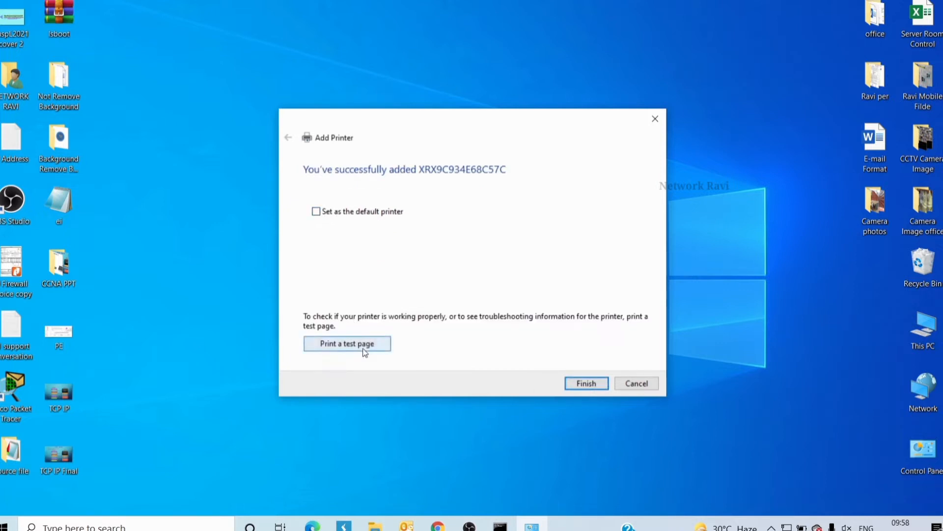
left_click(586, 383)
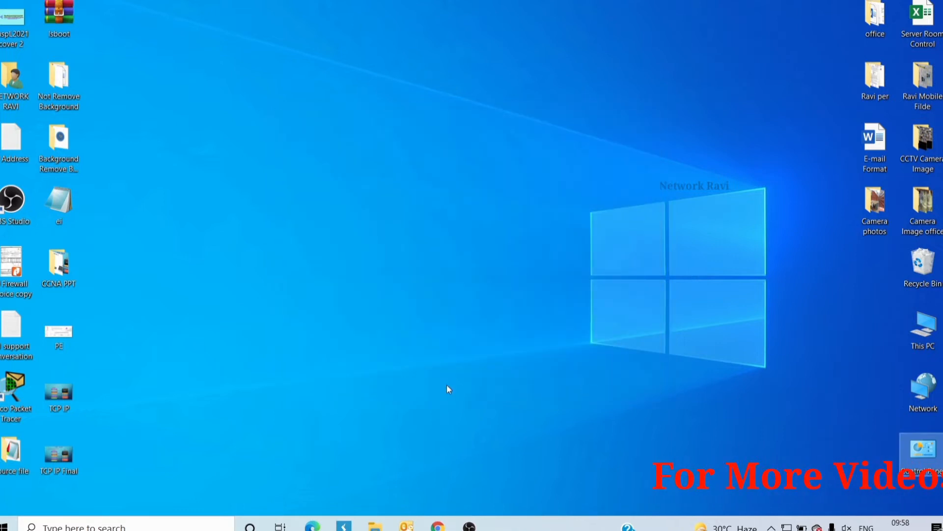
Step: Go to Devices and Printers in Control Panel and open the newly added Xerox printer's printing preferences
double_click(939, 452)
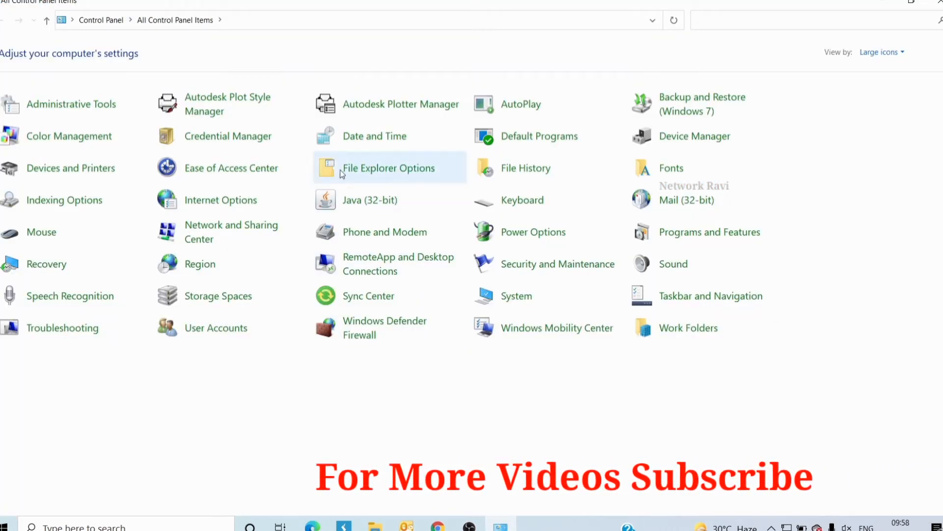
left_click(86, 171)
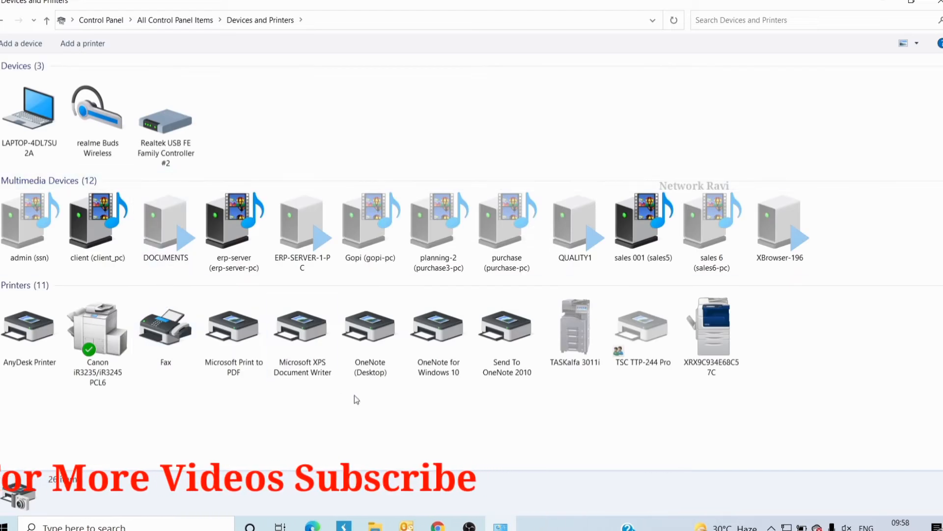
left_click(707, 343)
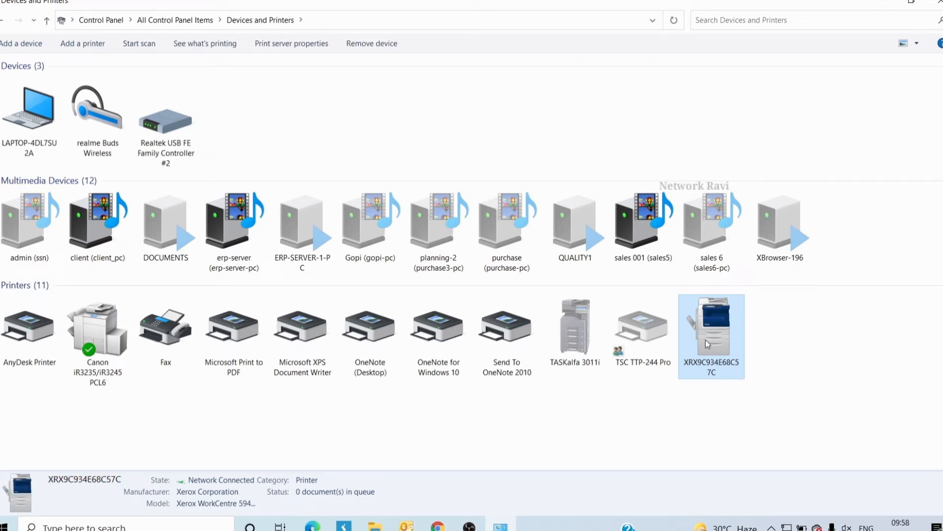
right_click(706, 340)
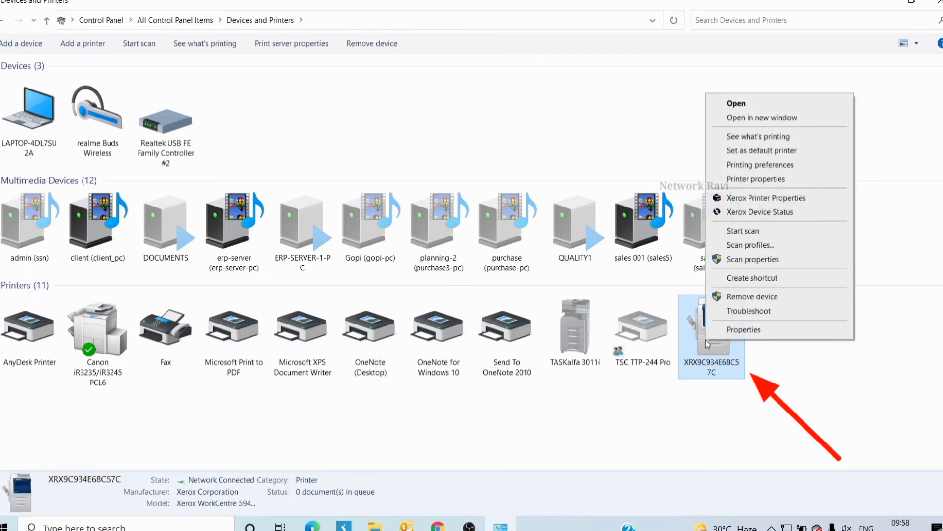
left_click(742, 165)
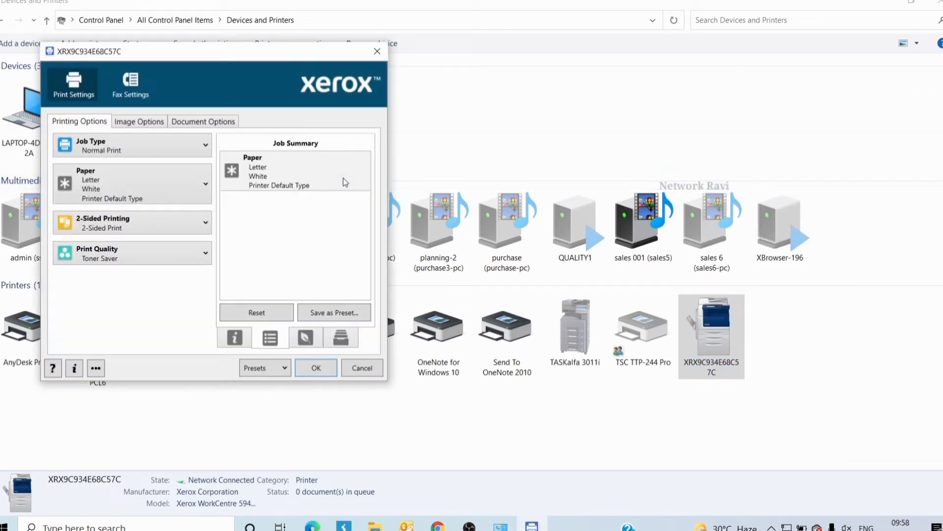
left_click_drag(323, 57, 449, 90)
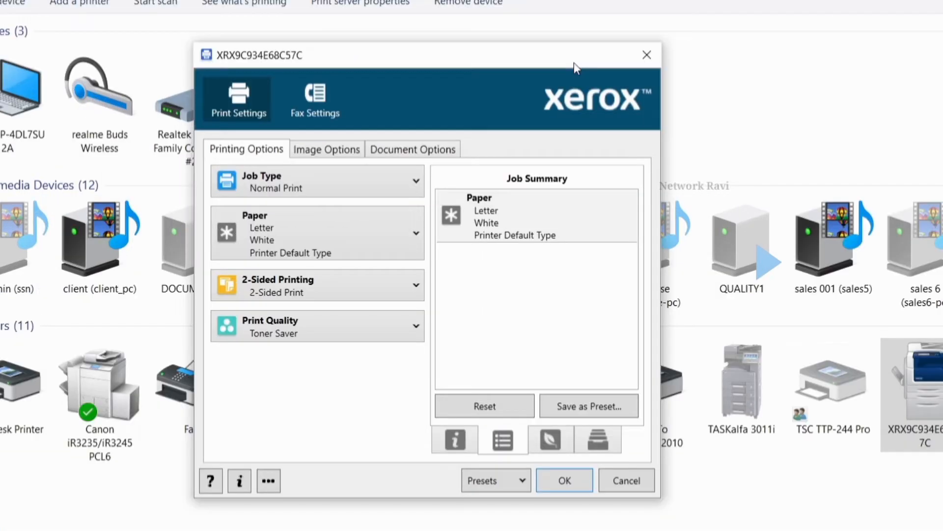
Step: Review the job type choices, keep Normal Print, and set the paper to A4, White, Plain
left_click(389, 182)
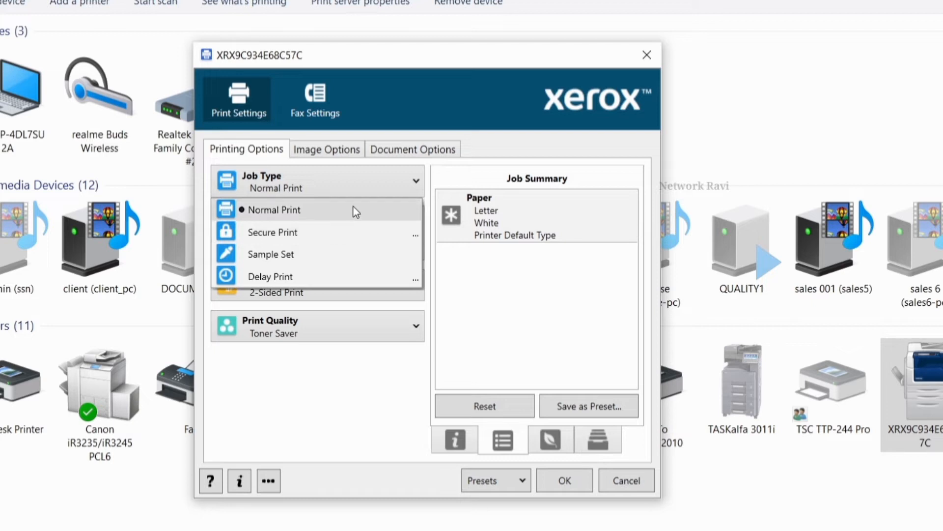
left_click(369, 184)
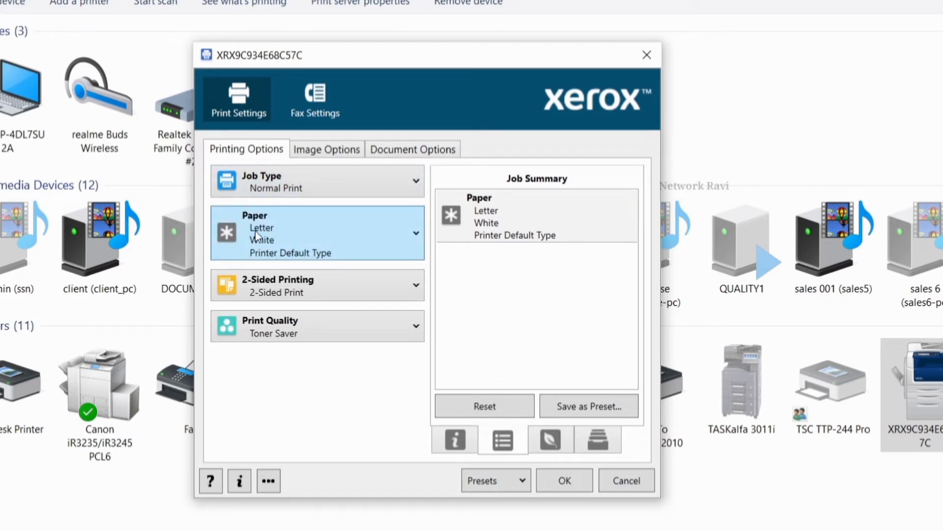
left_click(421, 241)
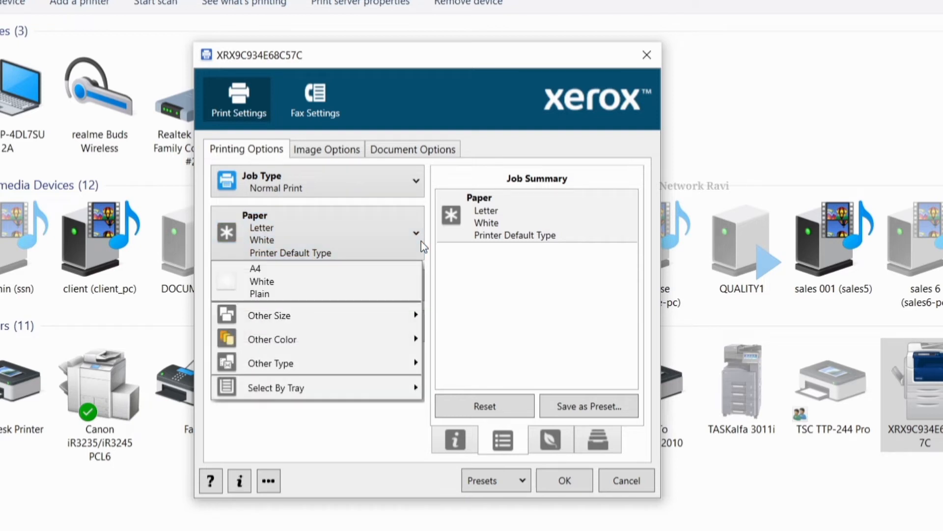
left_click(236, 279)
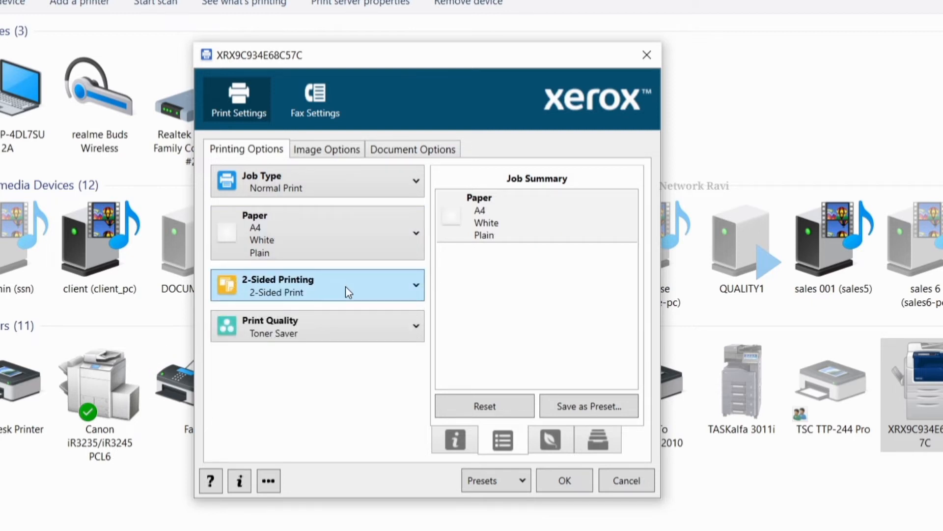
Step: Set 2-sided printing to 1-Sided Print and the print quality to Standard
left_click(415, 290)
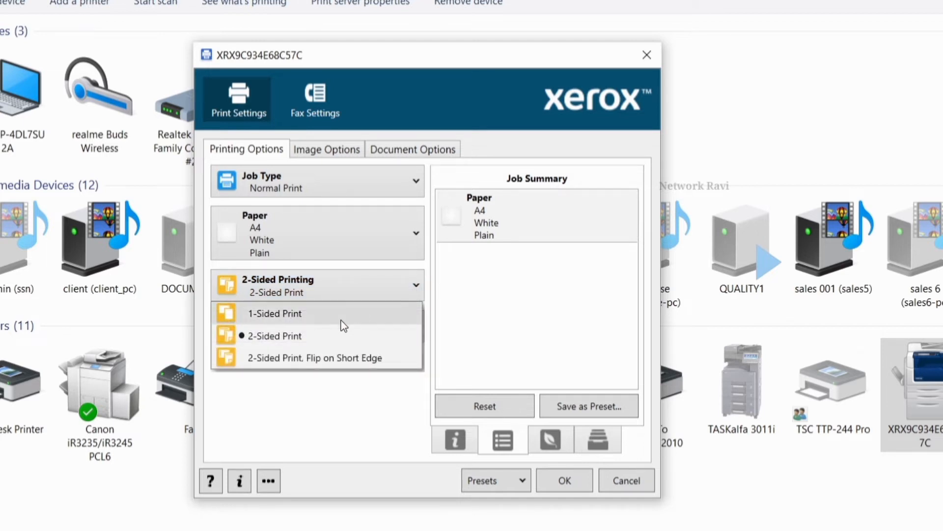
left_click(301, 315)
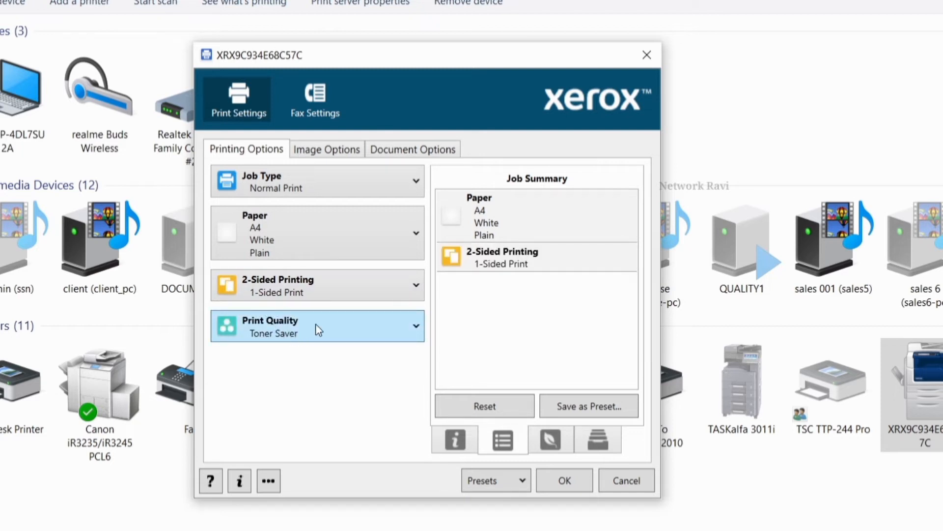
left_click(413, 324)
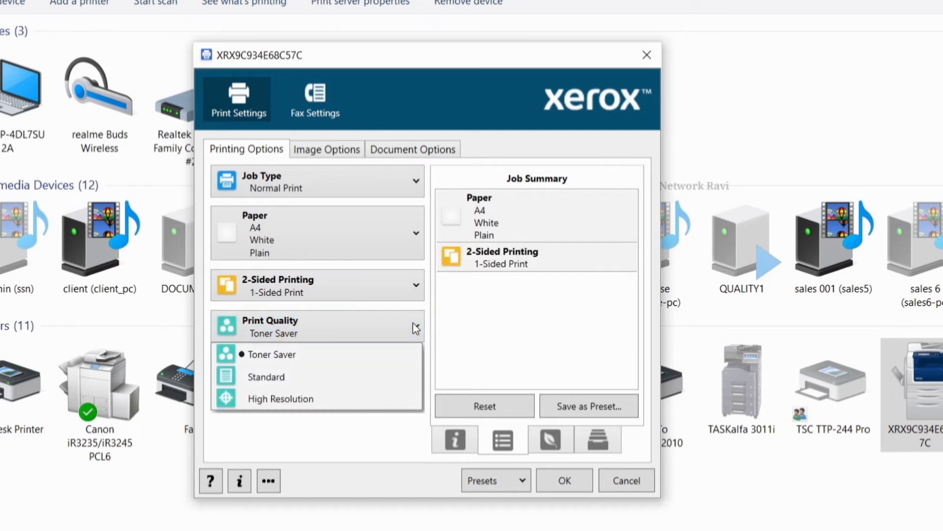
left_click(269, 377)
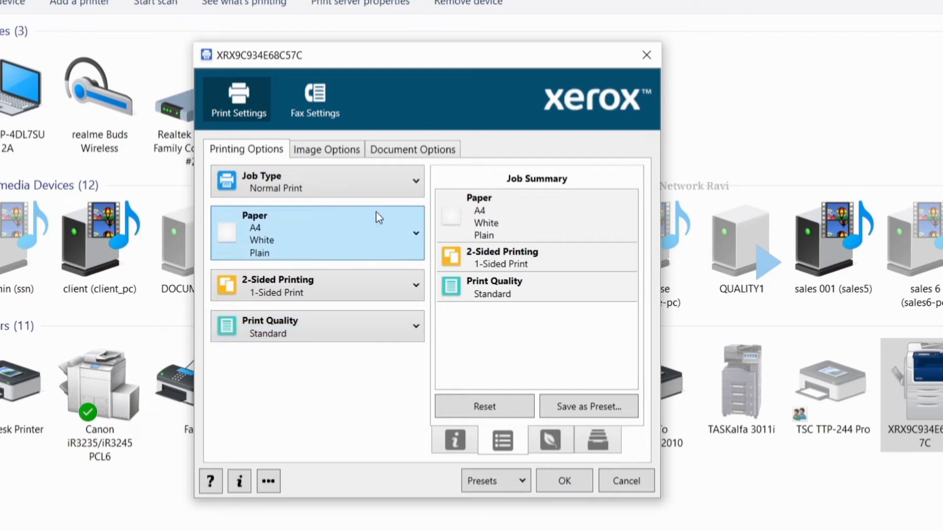
Step: Review the image and document options, keep the orientation as Portrait, and save the printing preferences
left_click(341, 155)
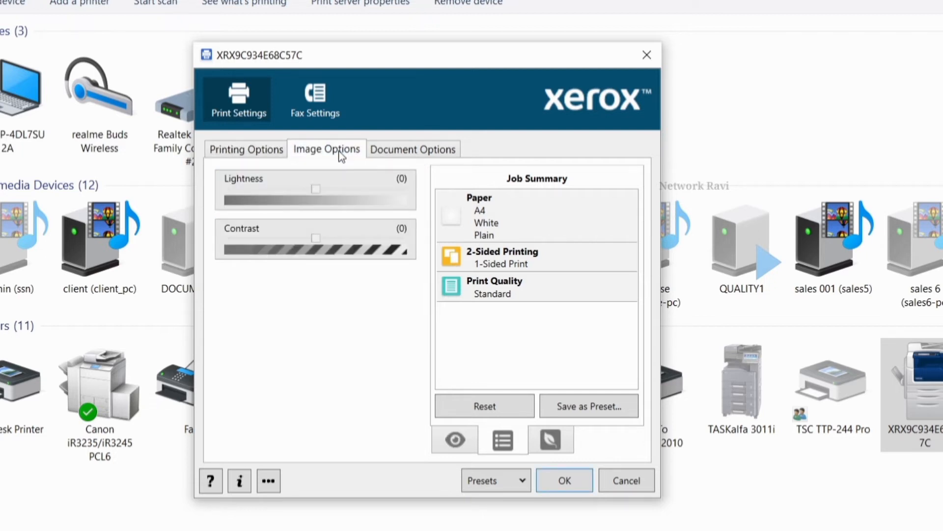
left_click(418, 153)
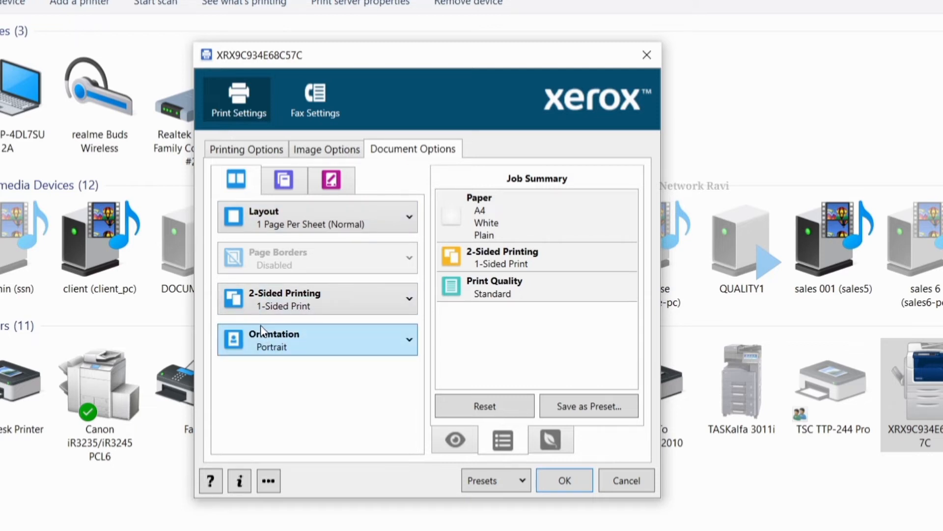
left_click(404, 344)
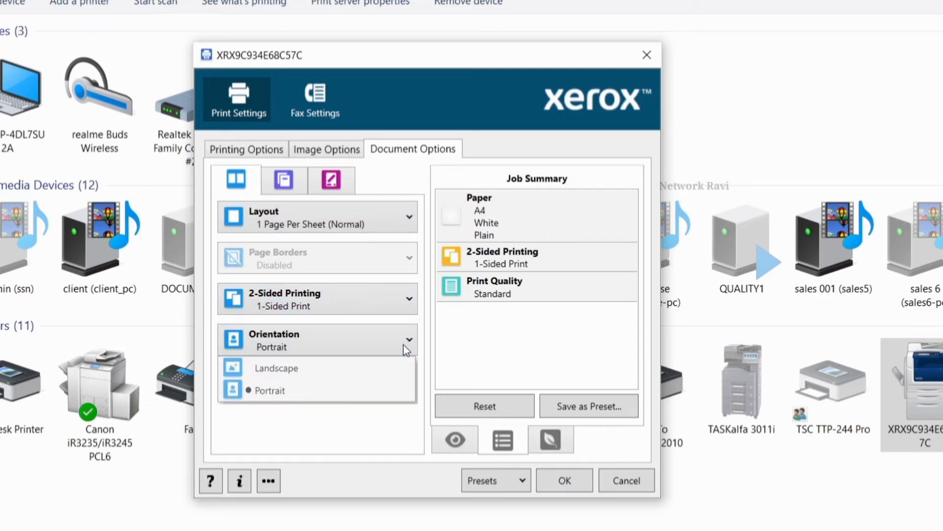
left_click(285, 392)
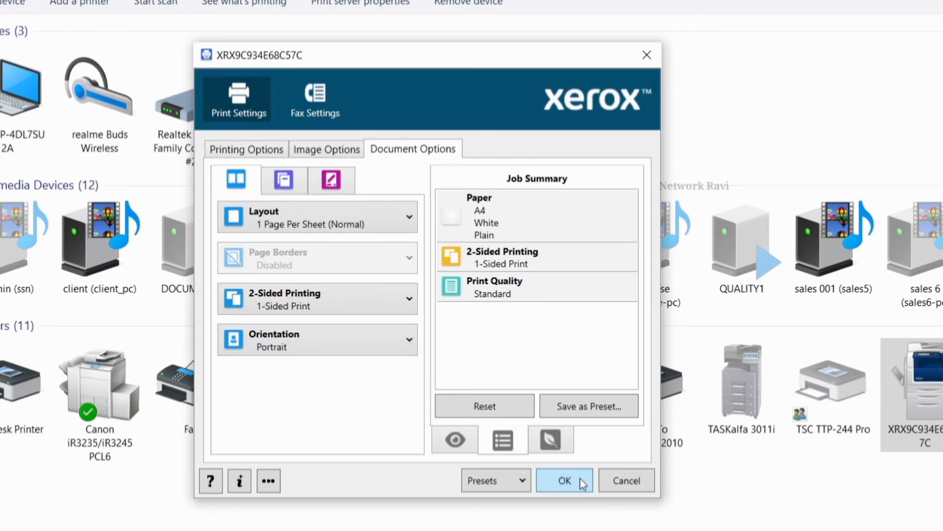
left_click(565, 481)
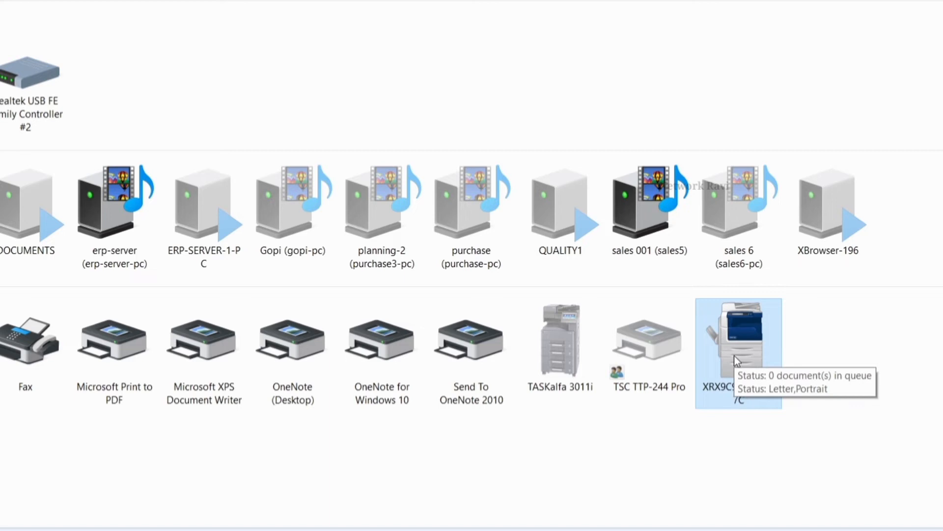
Step: Set the newly added Xerox printer as the default printer
right_click(734, 356)
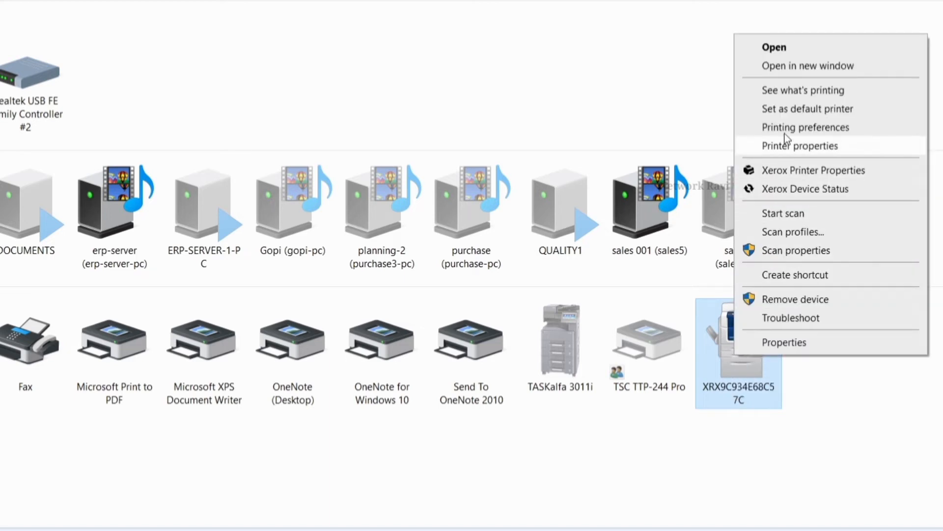
left_click(792, 109)
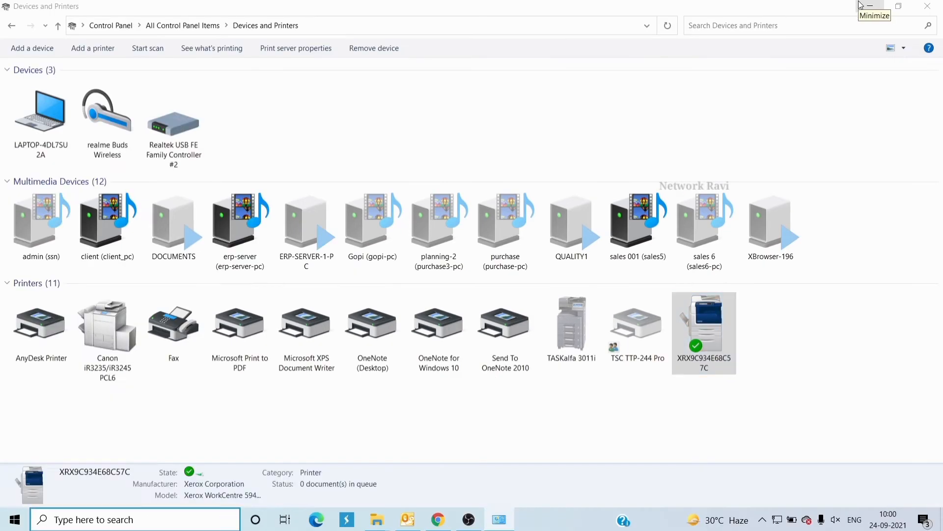
Step: Switch to Word and create a blank document for checking the printer
key("super")
type("word")
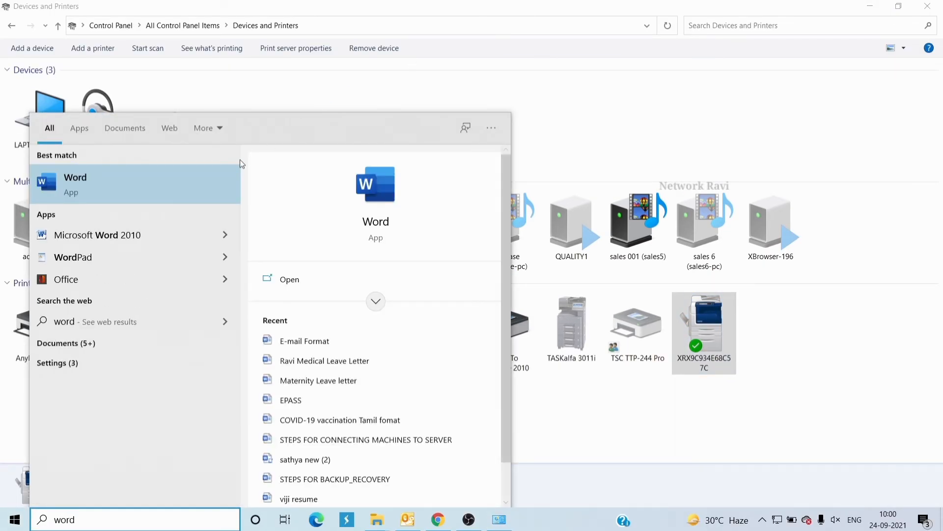
left_click(219, 178)
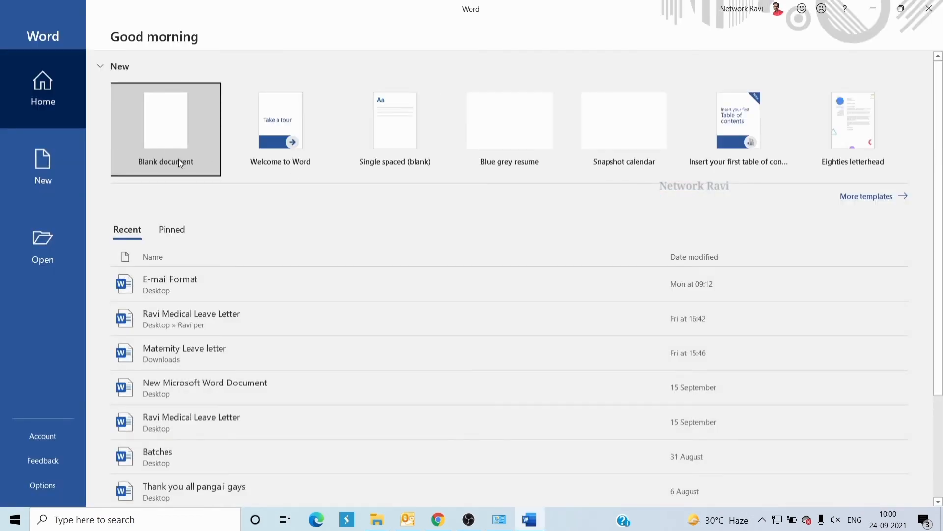
left_click(179, 158)
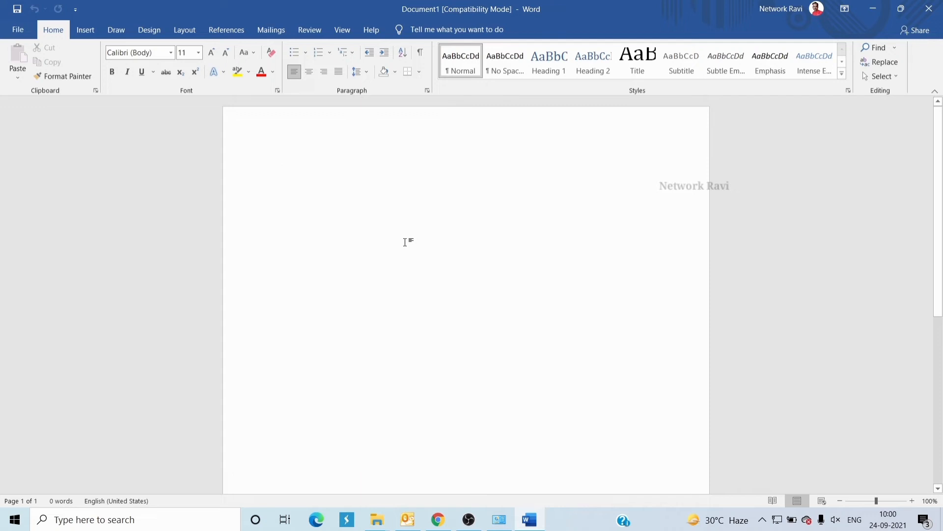
Step: Write the test line "HAI WELCOME TO NETWORK RAVI" at font size 26 in the document
type("HAI")
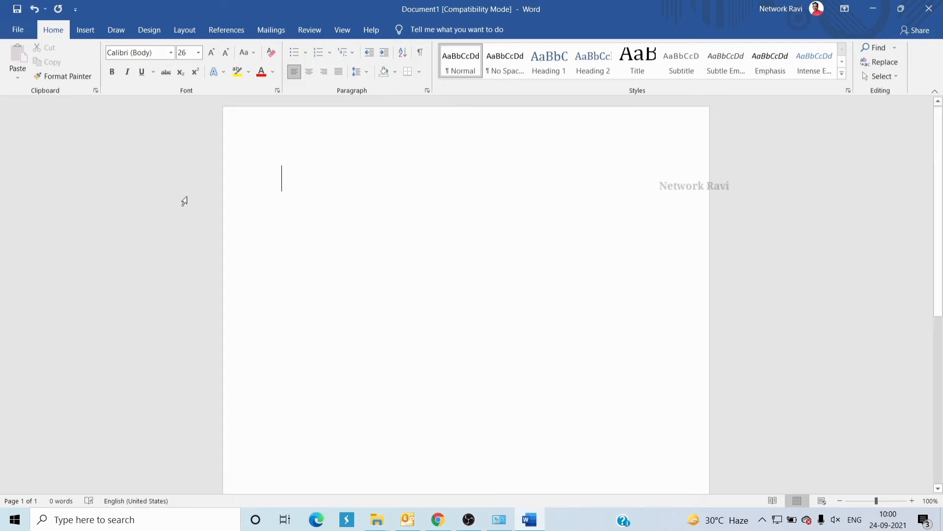
type("HAI ")
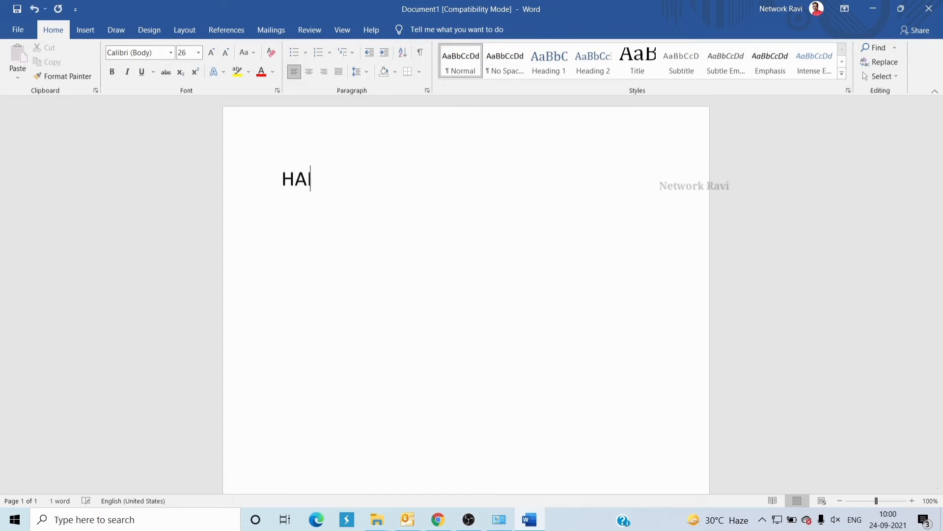
type("WELC")
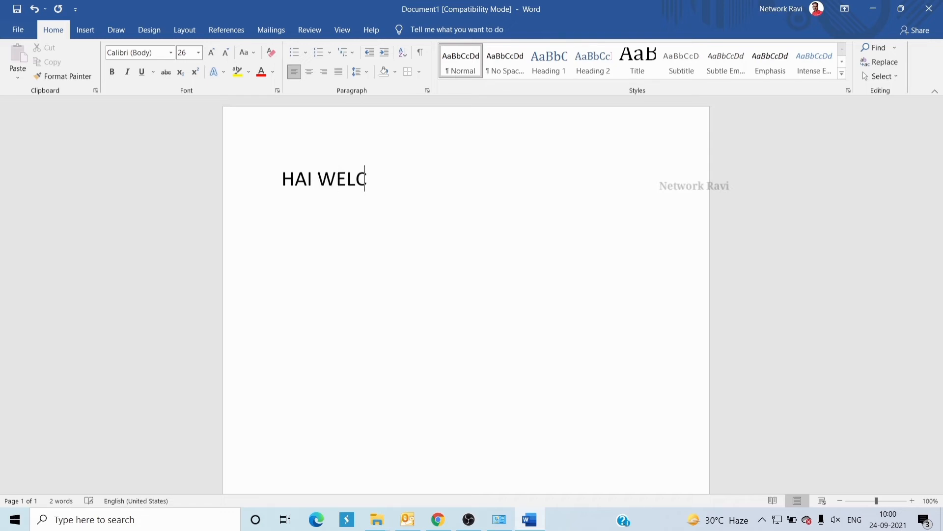
type("OME TO")
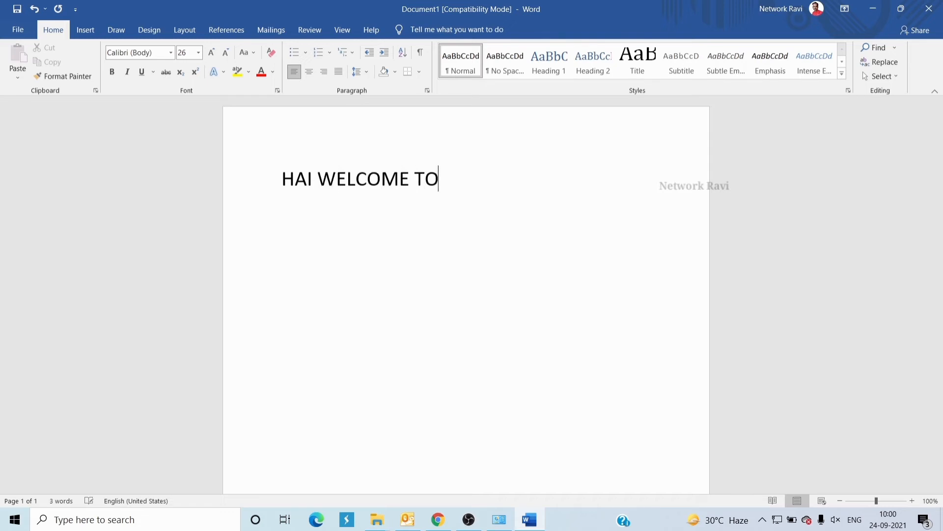
type(" NETWORK RAVI")
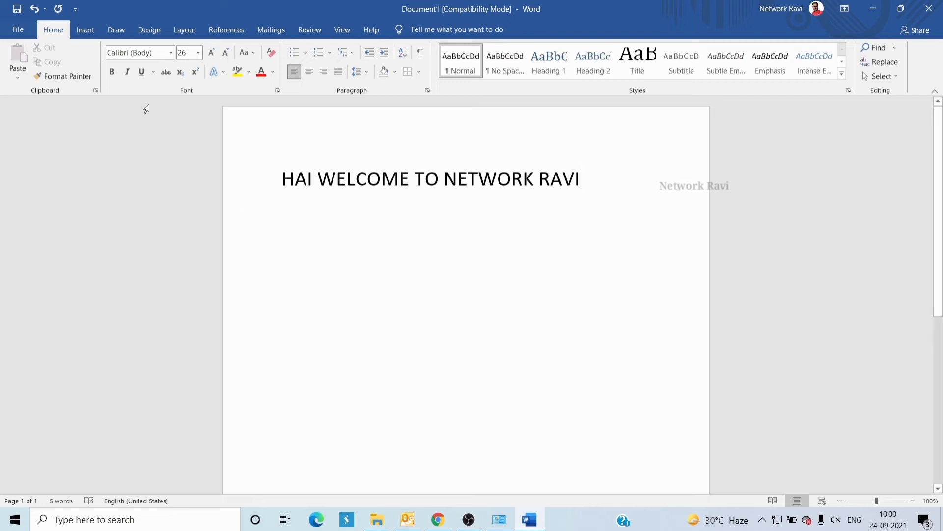
Step: Examine the document's print settings and the list of available printers, keeping the Xerox printer selected
left_click(29, 33)
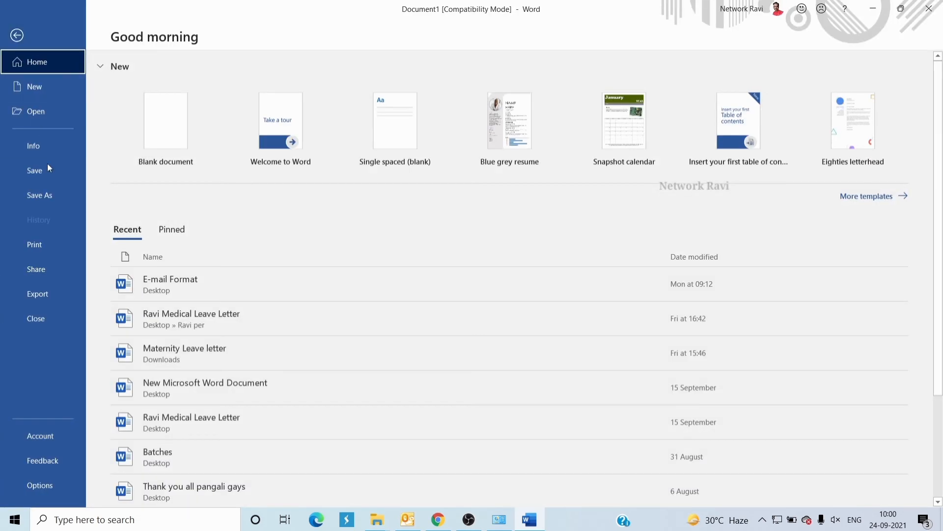
left_click(47, 252)
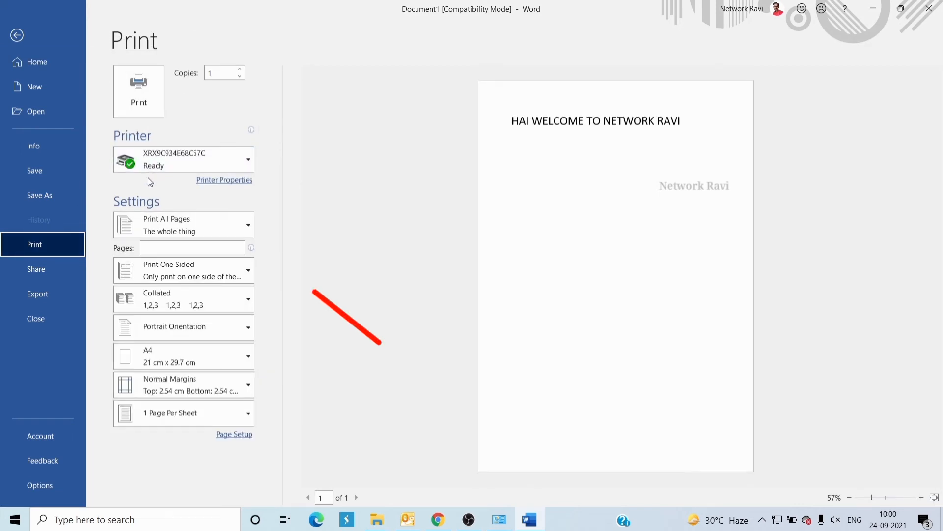
mouse_move(223, 161)
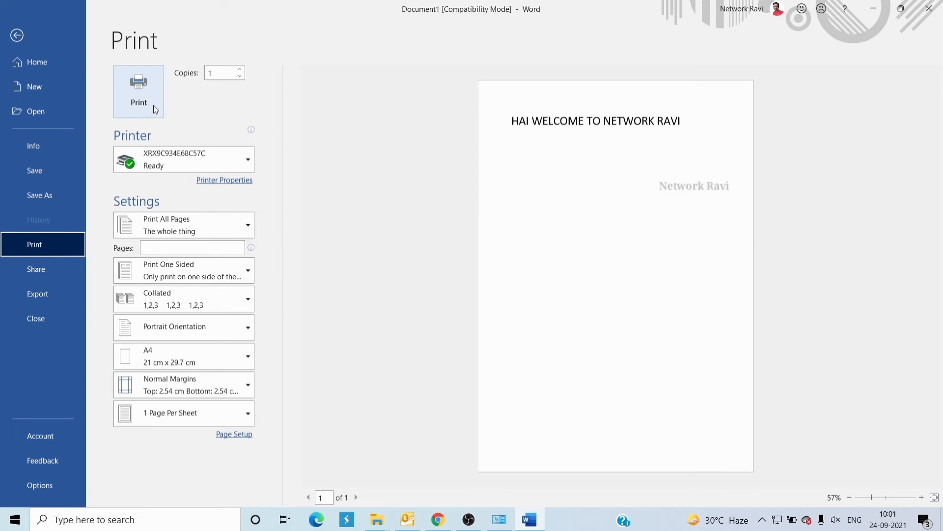
left_click(247, 159)
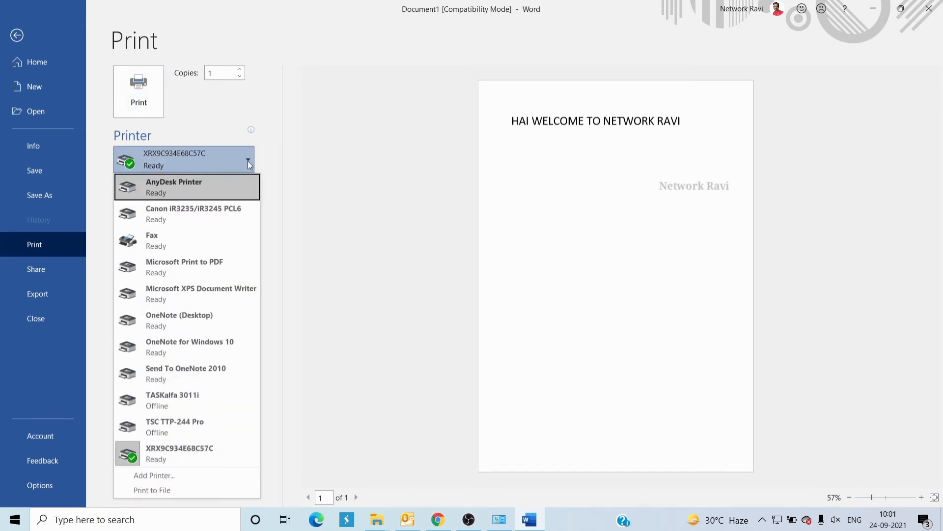
left_click(247, 160)
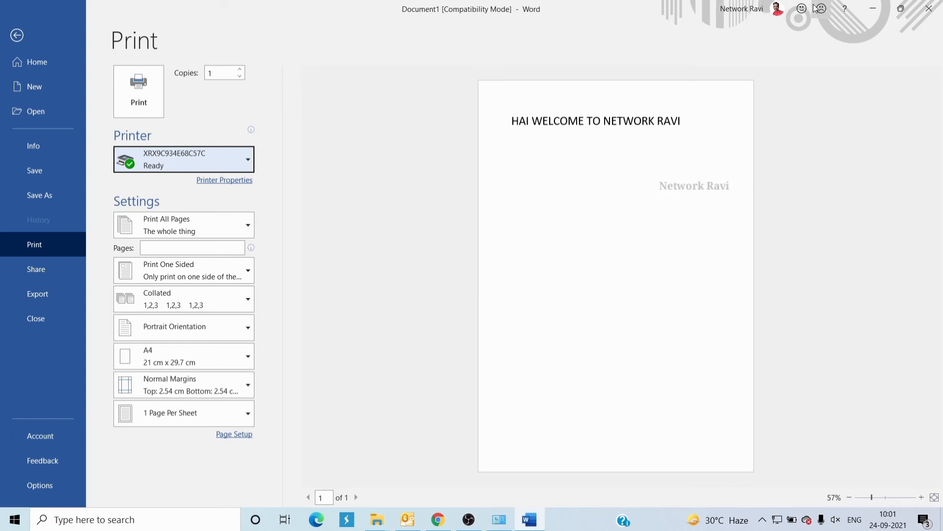
Step: Close the test document without saving it, and close the Devices and Printers window
left_click(939, 4)
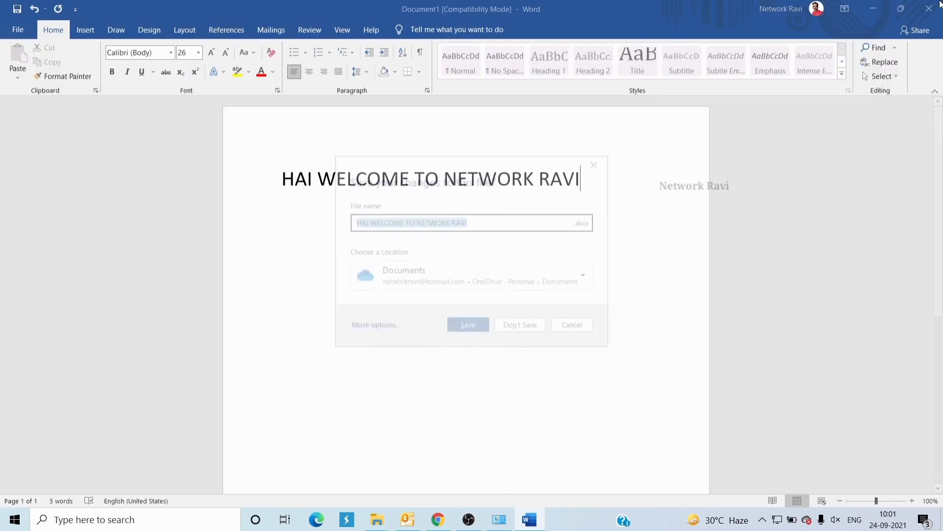
left_click(535, 326)
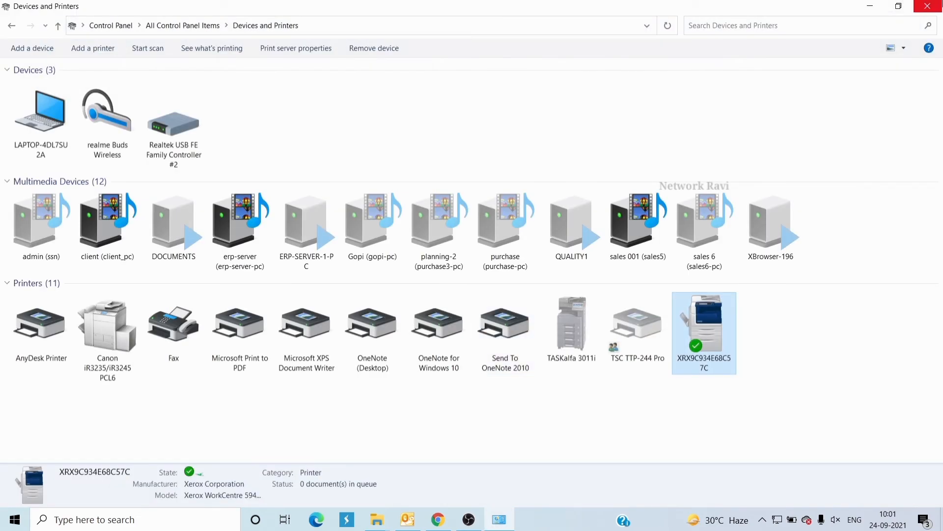
left_click(927, 6)
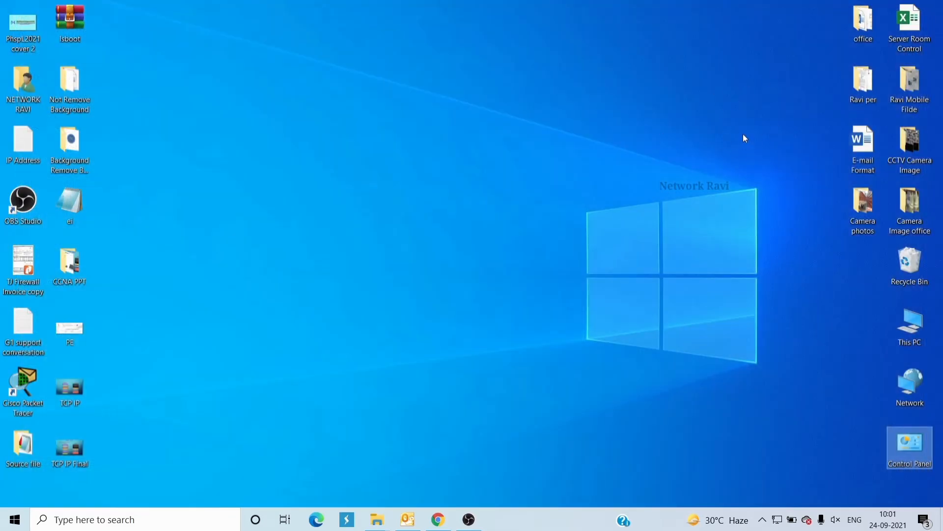